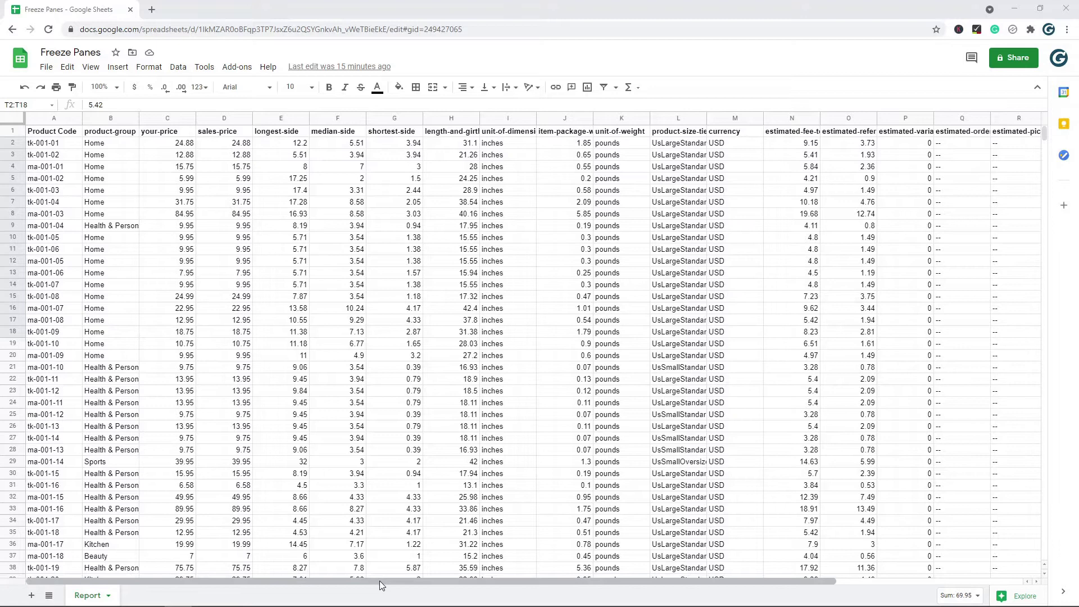
Scroll through the Report sheet and select cell B2.
drag(379, 581, 274, 378)
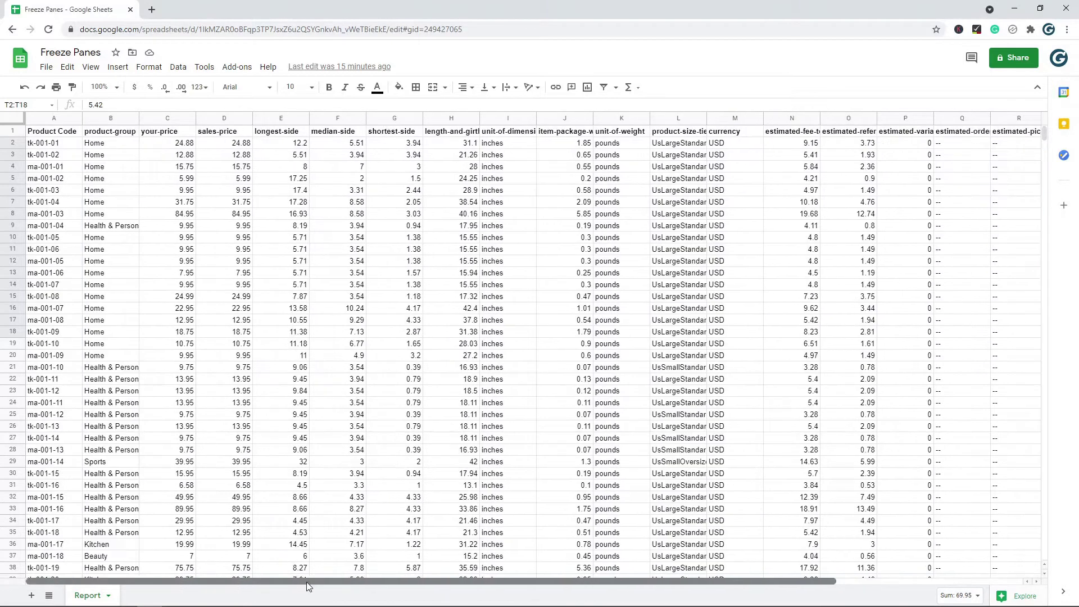
scroll(289, 292, down, 10)
scroll(285, 290, down, 6)
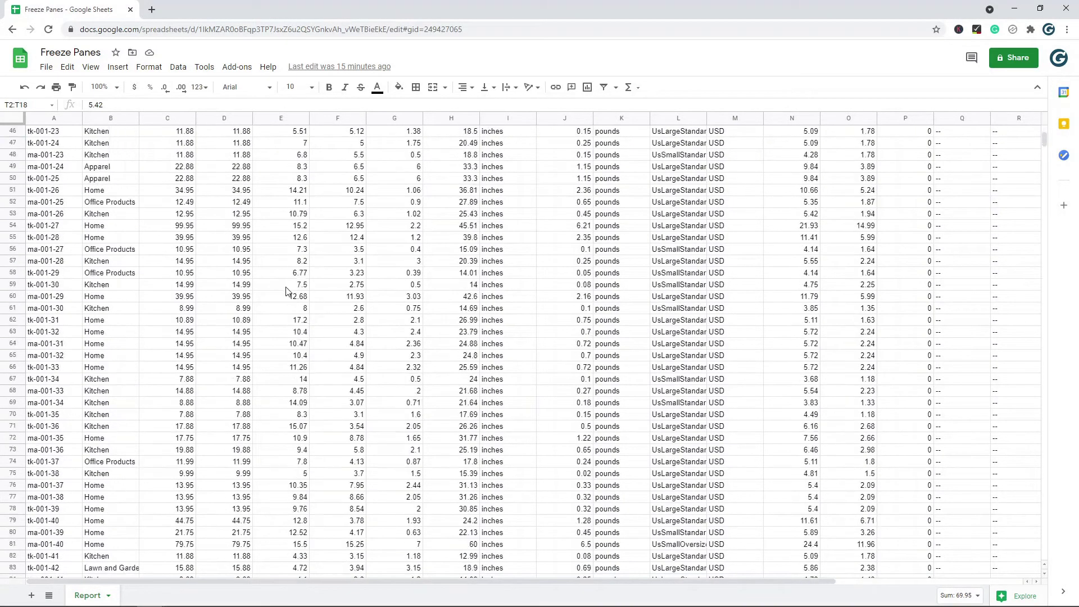
scroll(264, 265, up, 13)
scroll(236, 227, up, 5)
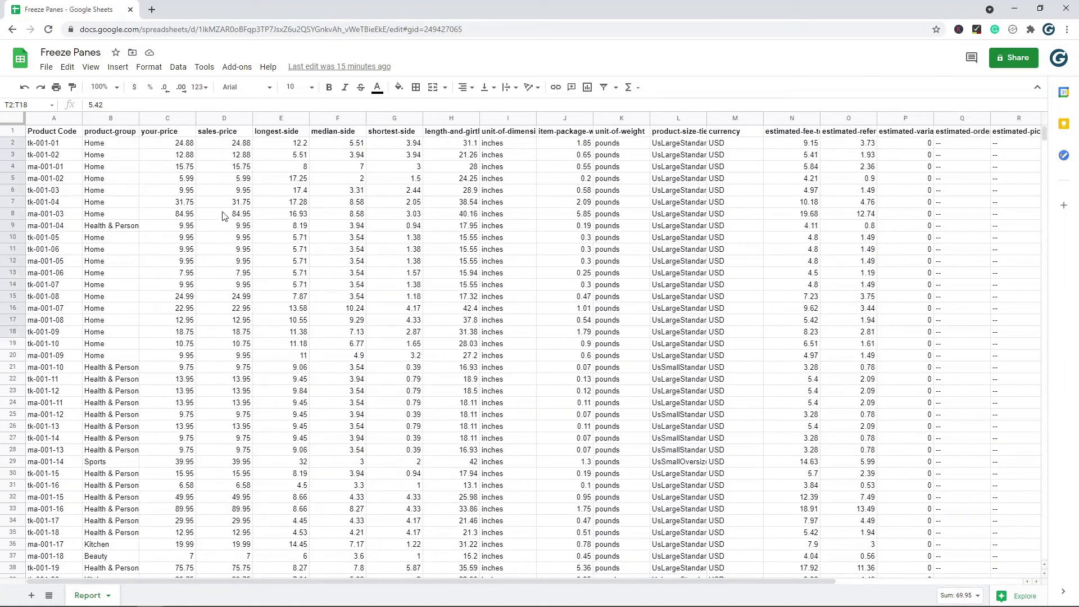
click(112, 145)
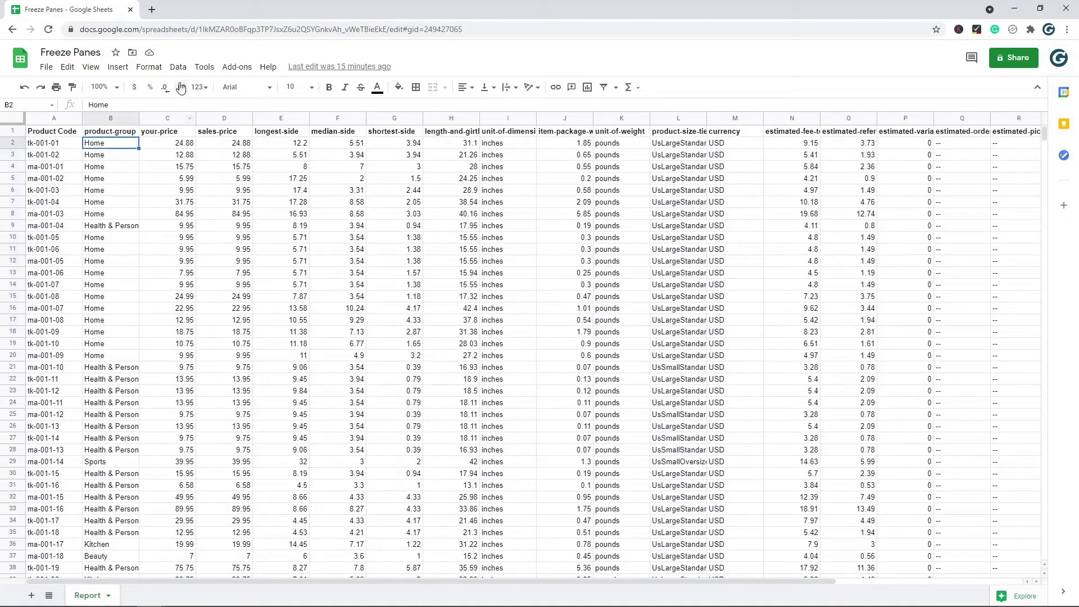
Freeze 1 row for the header and 1 column for Product Code.
click(91, 68)
mouse_move(149, 87)
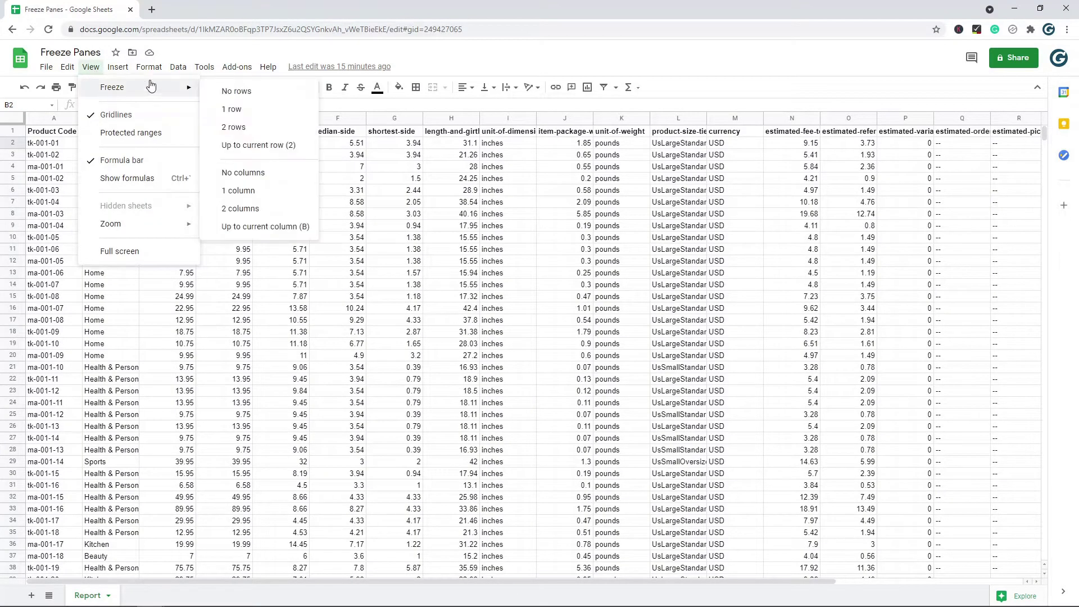
click(231, 112)
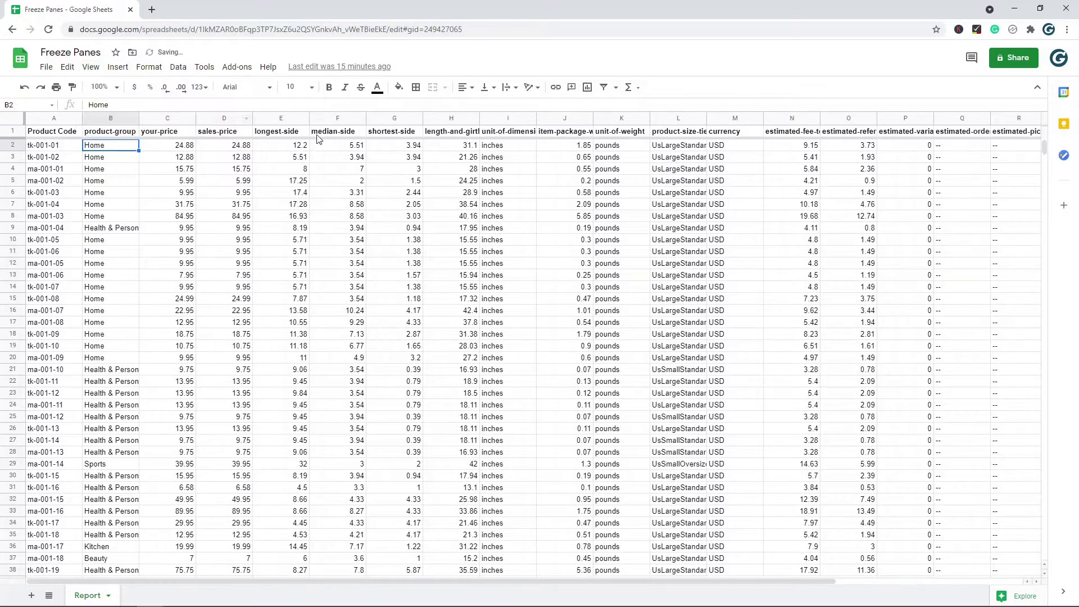
click(91, 68)
mouse_move(124, 98)
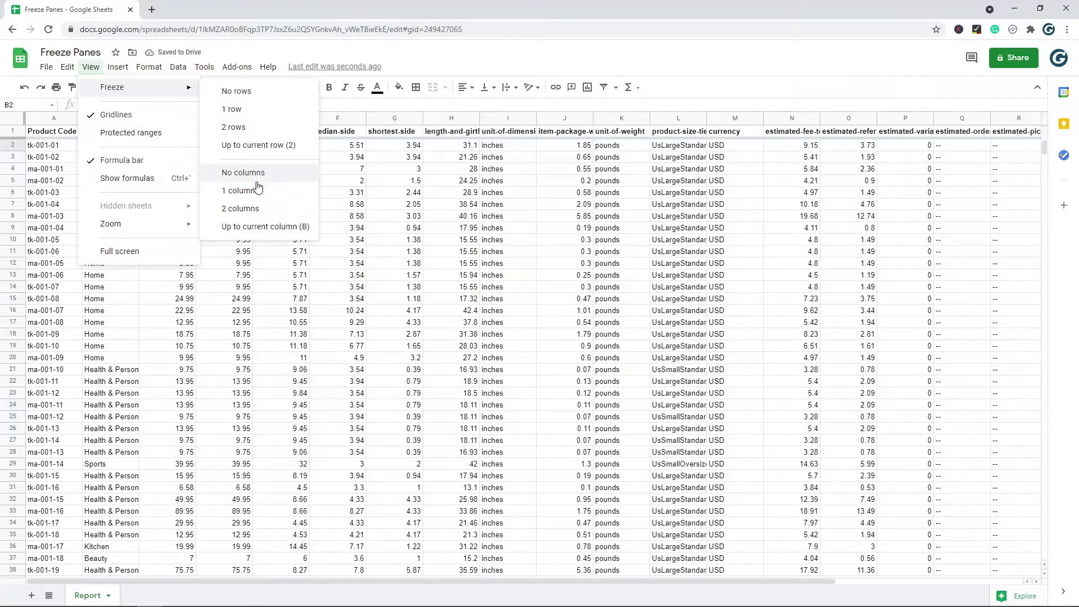
click(242, 191)
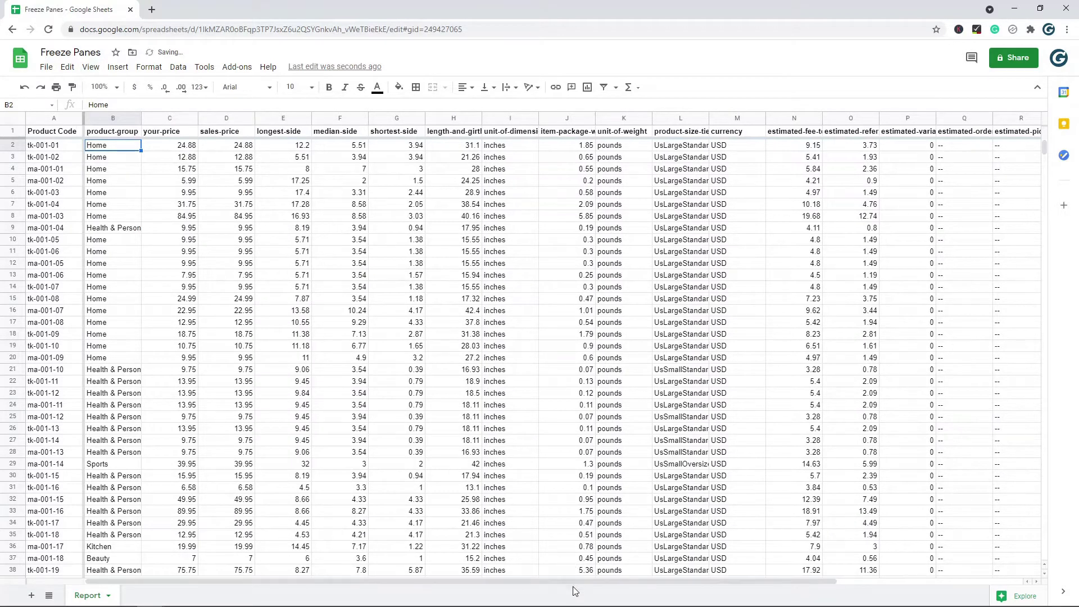
drag(571, 584, 854, 579)
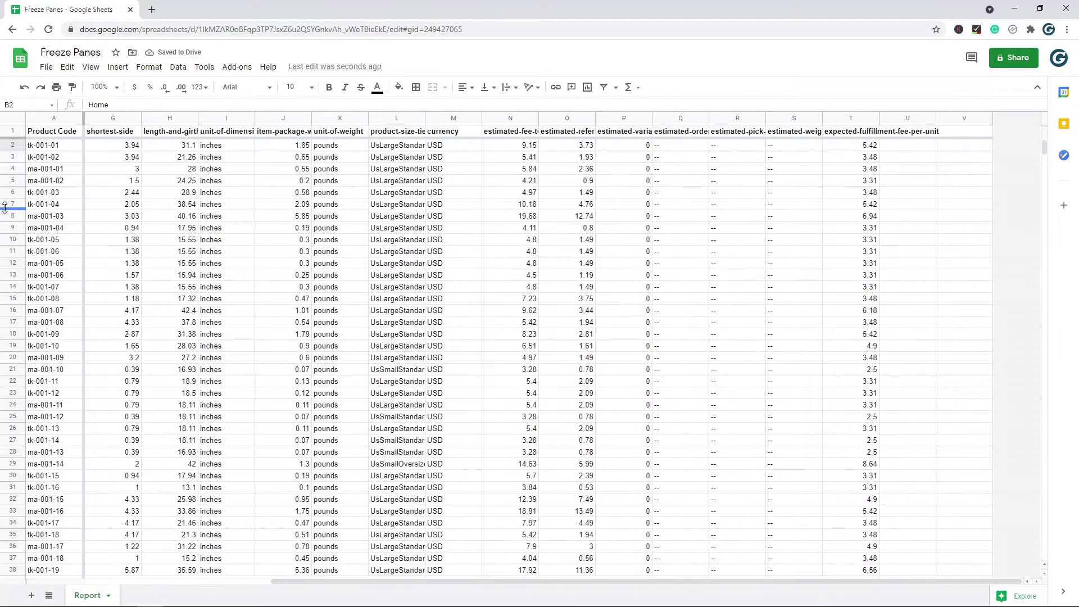
scroll(191, 185, down, 10)
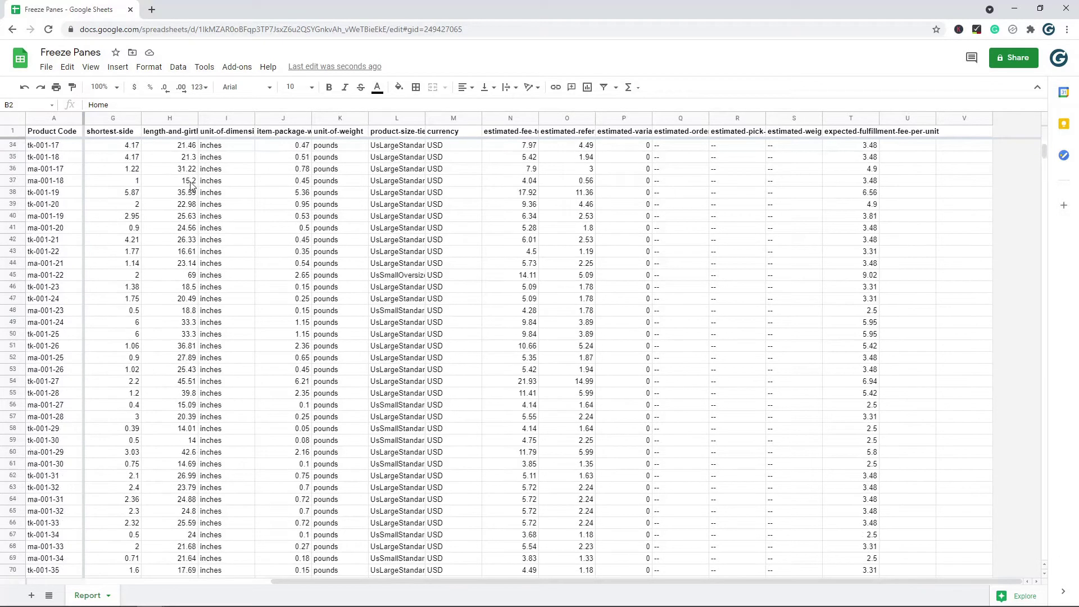
scroll(192, 185, down, 17)
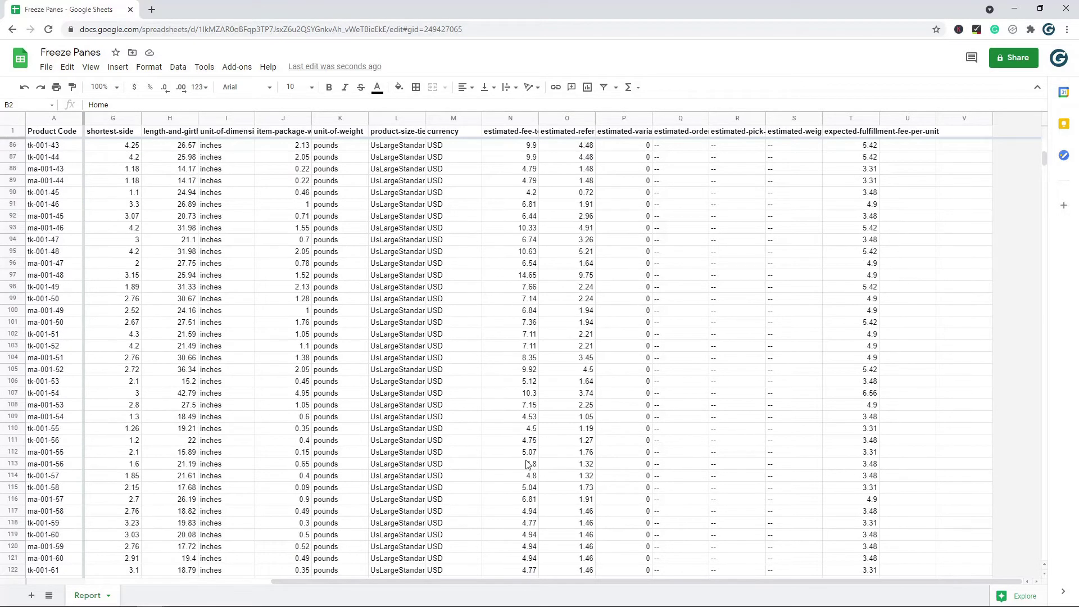
click(528, 463)
click(574, 465)
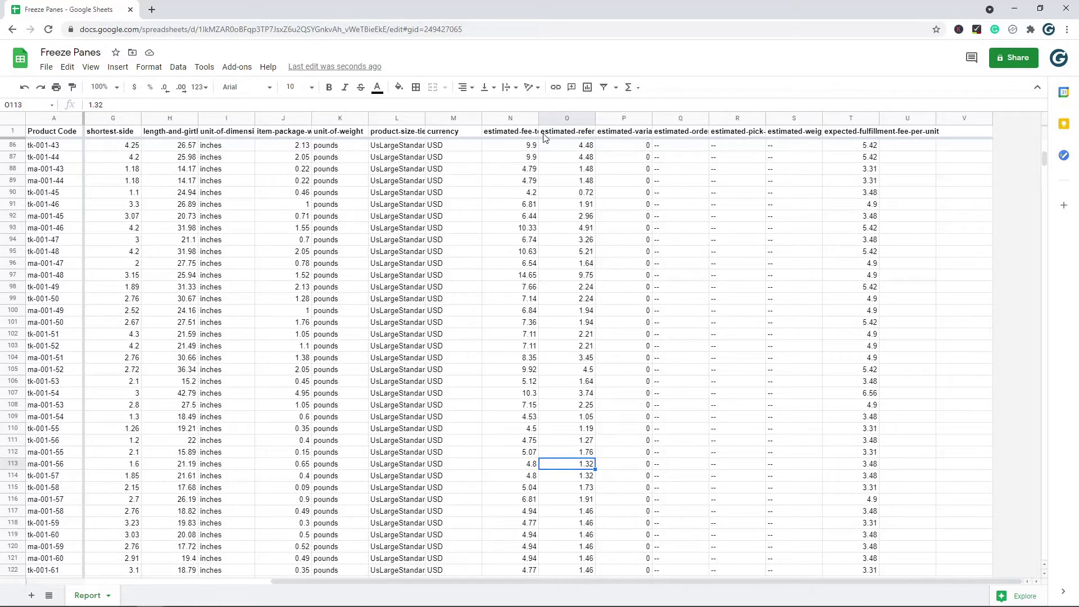
scroll(809, 286, up, 12)
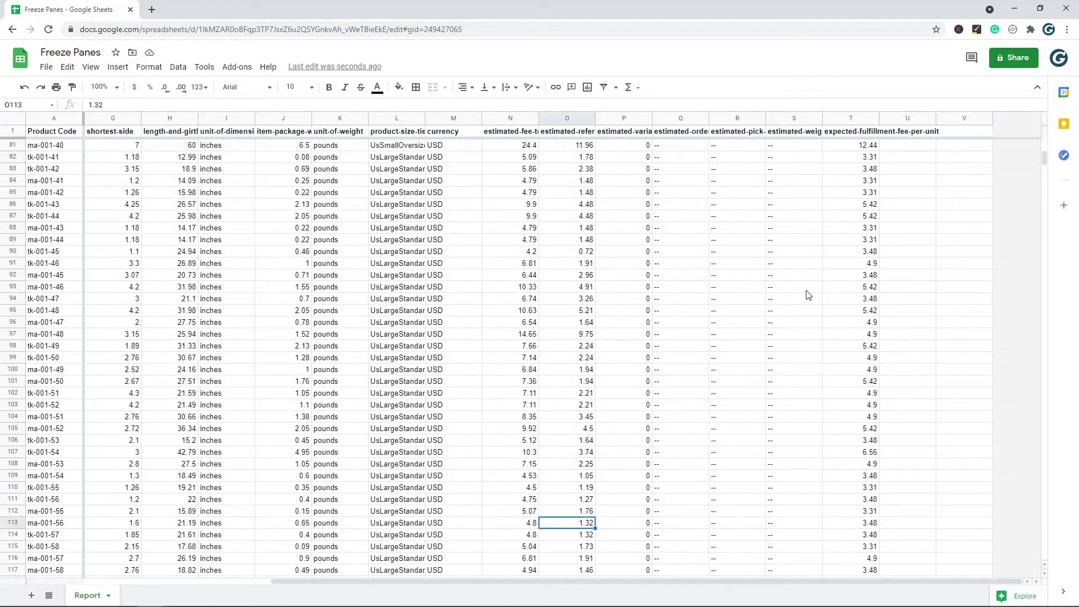
scroll(811, 280, up, 15)
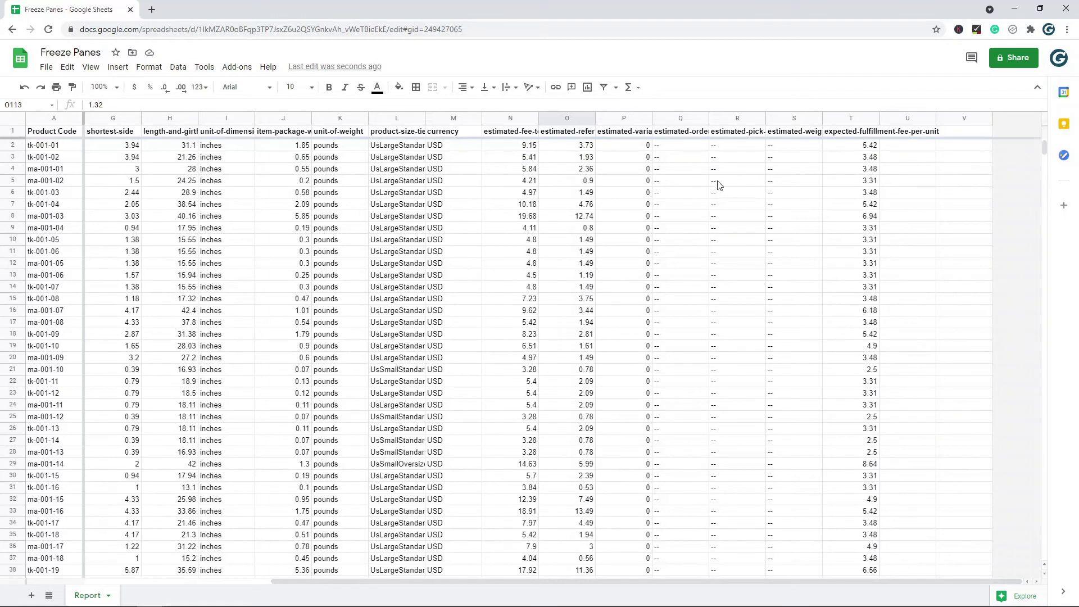
click(12, 145)
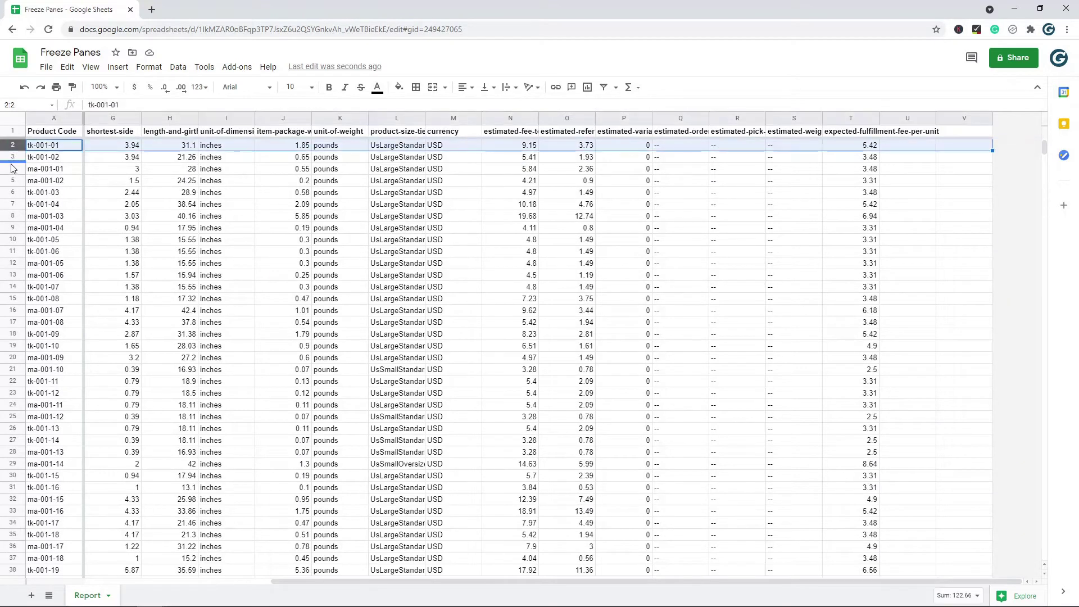
click(9, 160)
click(51, 162)
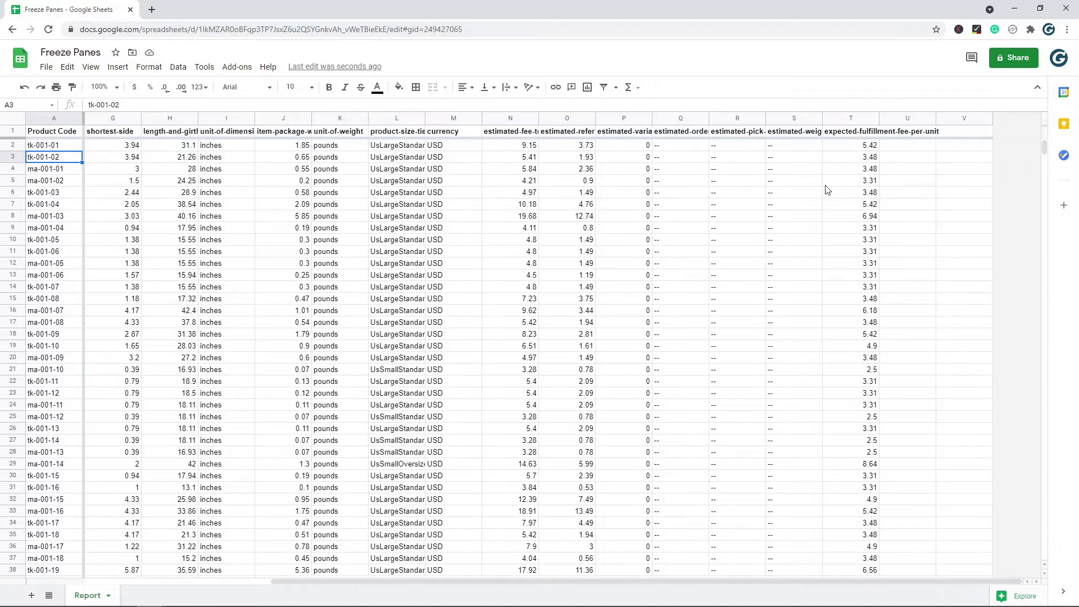
click(859, 171)
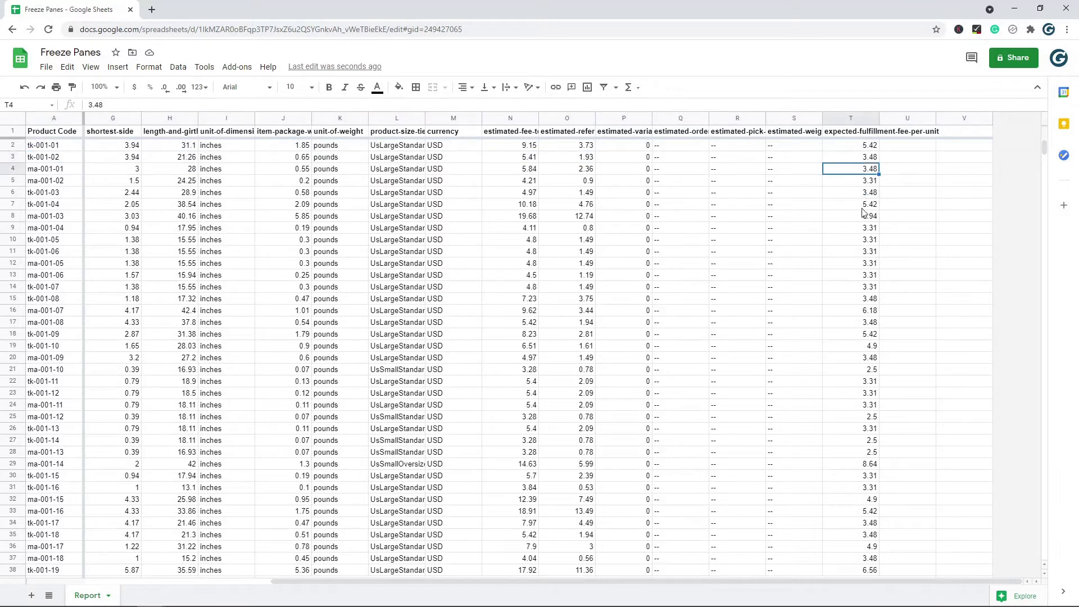
click(863, 208)
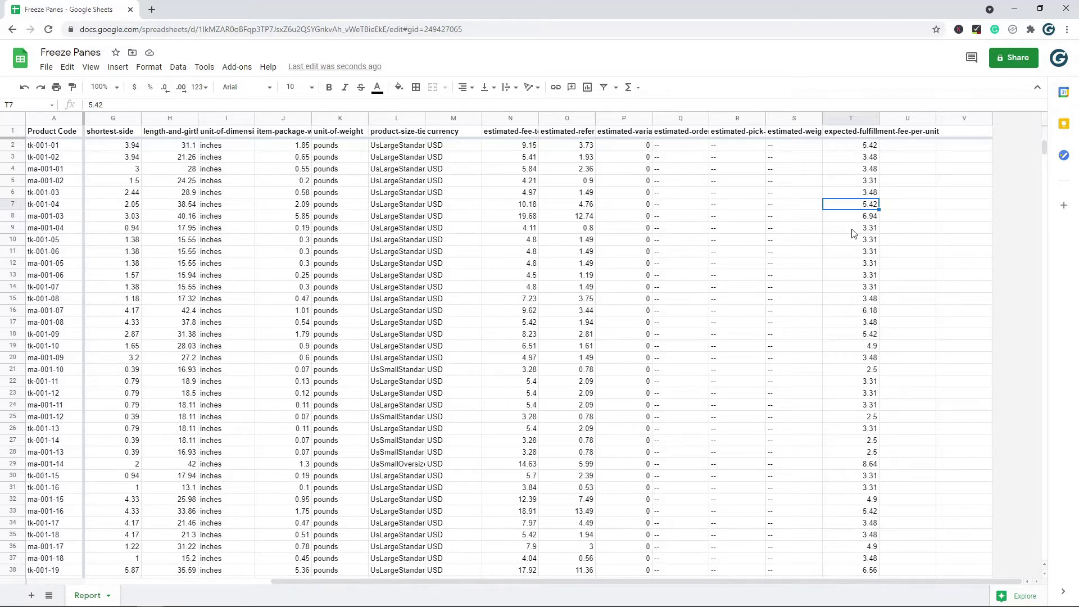
drag(756, 579, 2, 225)
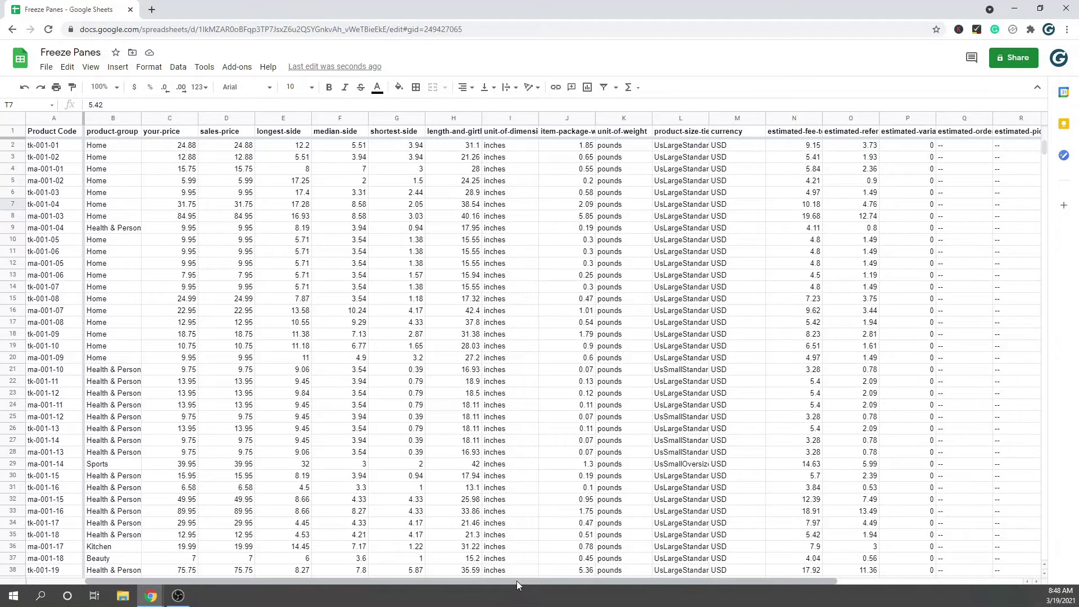
Unfreeze the header row by setting Freeze to No rows.
drag(518, 581, 50, 188)
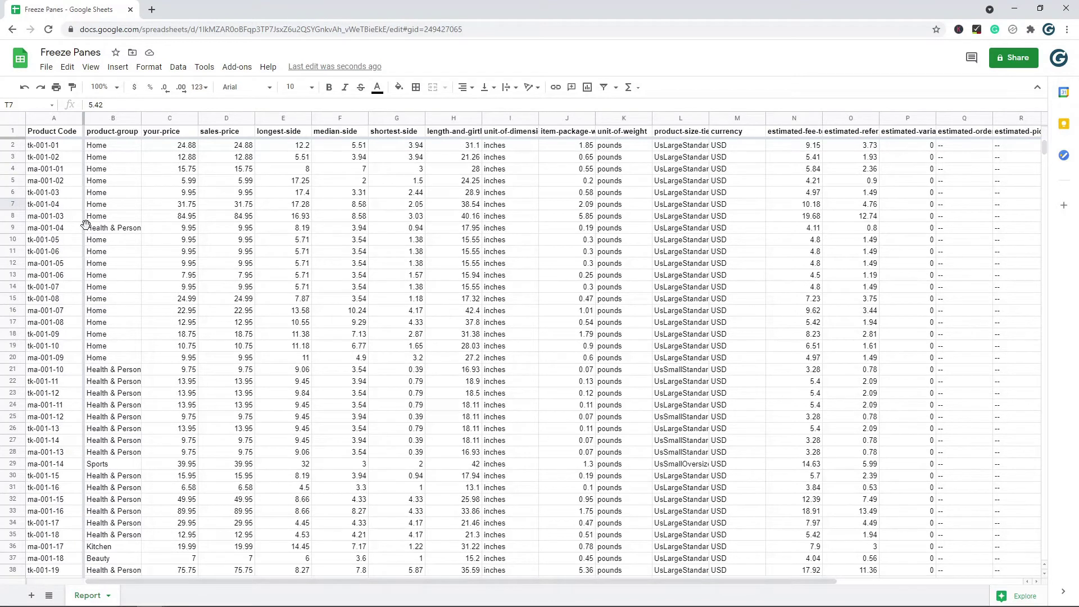
click(91, 67)
mouse_move(112, 87)
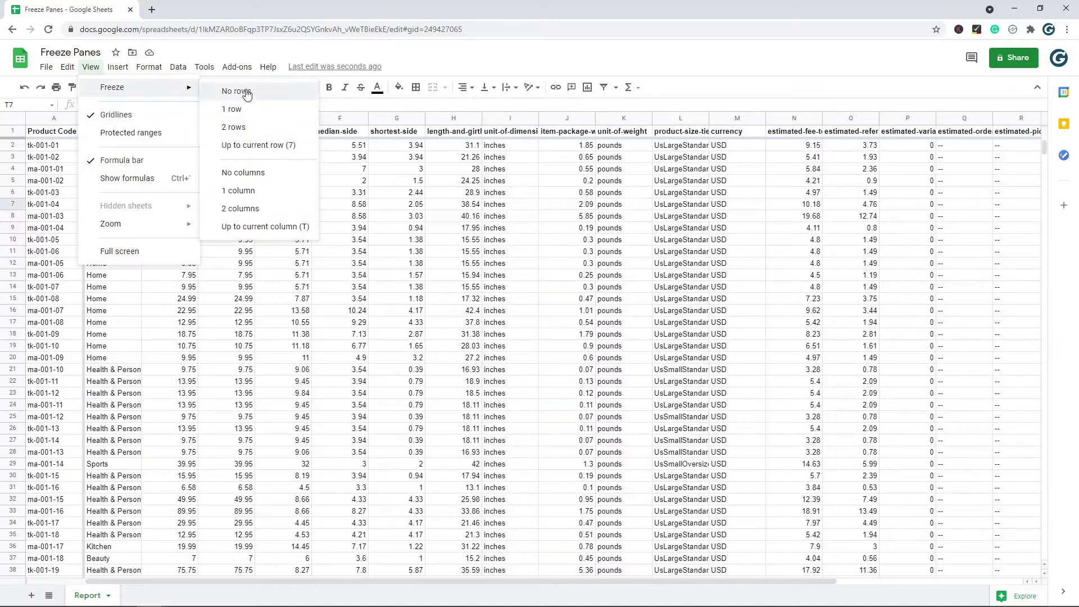
click(236, 91)
Unfreeze the first column by setting Freeze to No columns.
click(91, 67)
mouse_move(112, 87)
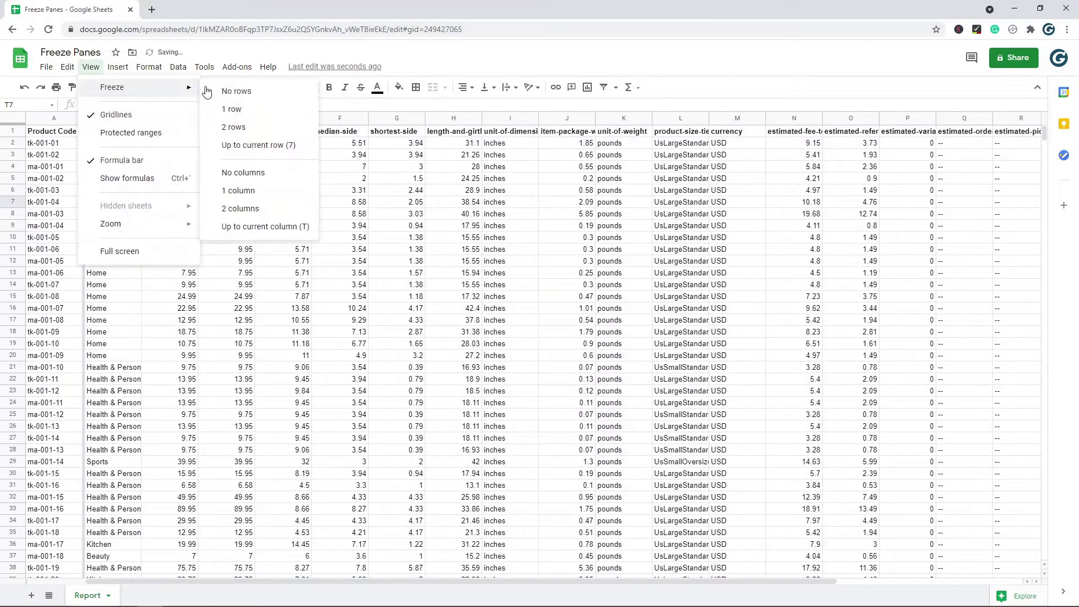
click(269, 184)
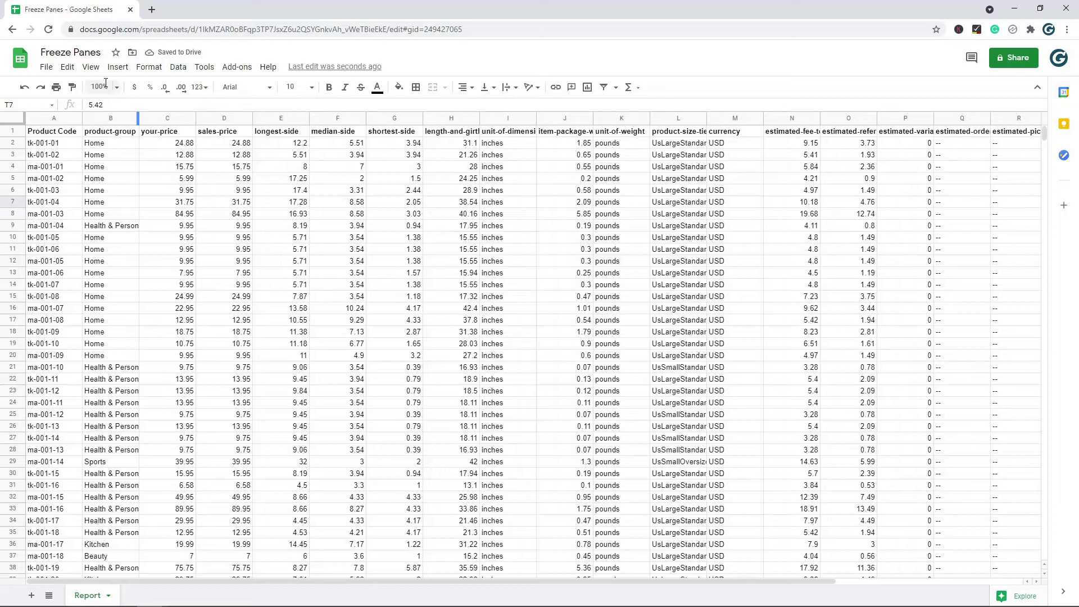
click(90, 67)
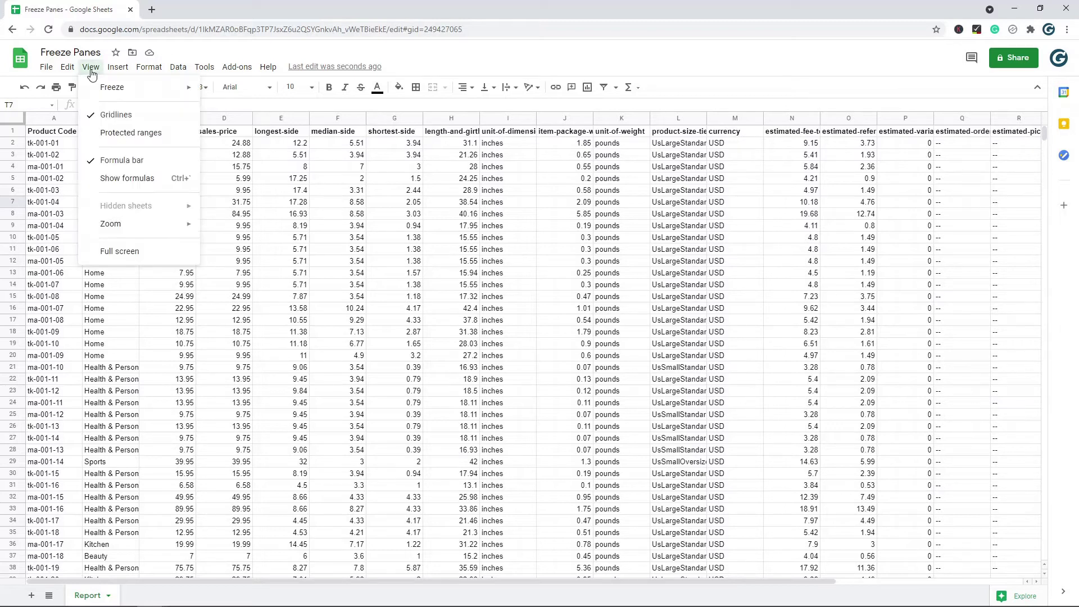
mouse_move(107, 88)
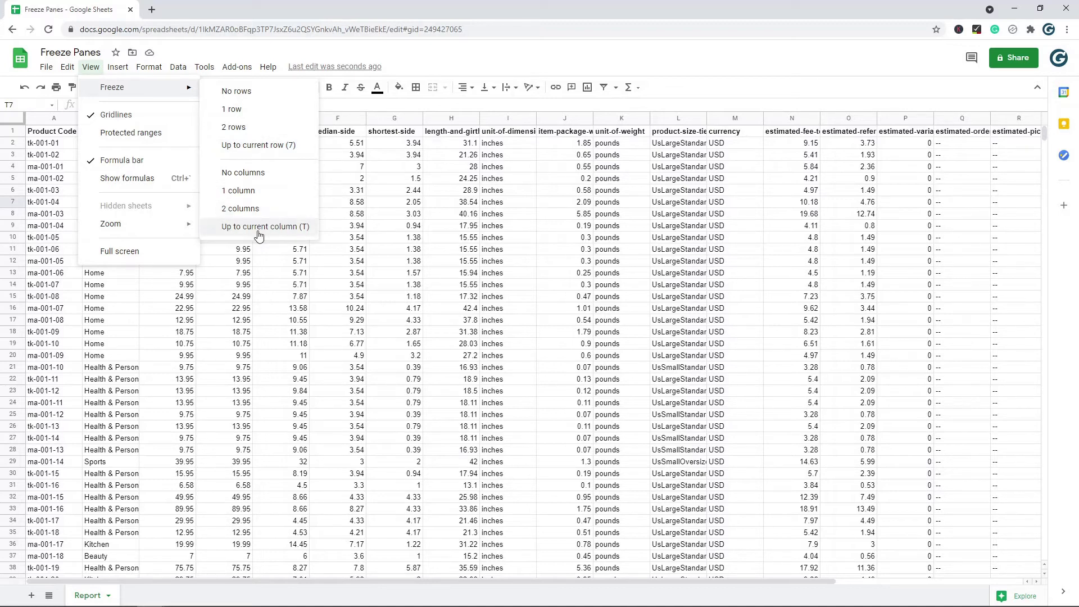
click(565, 226)
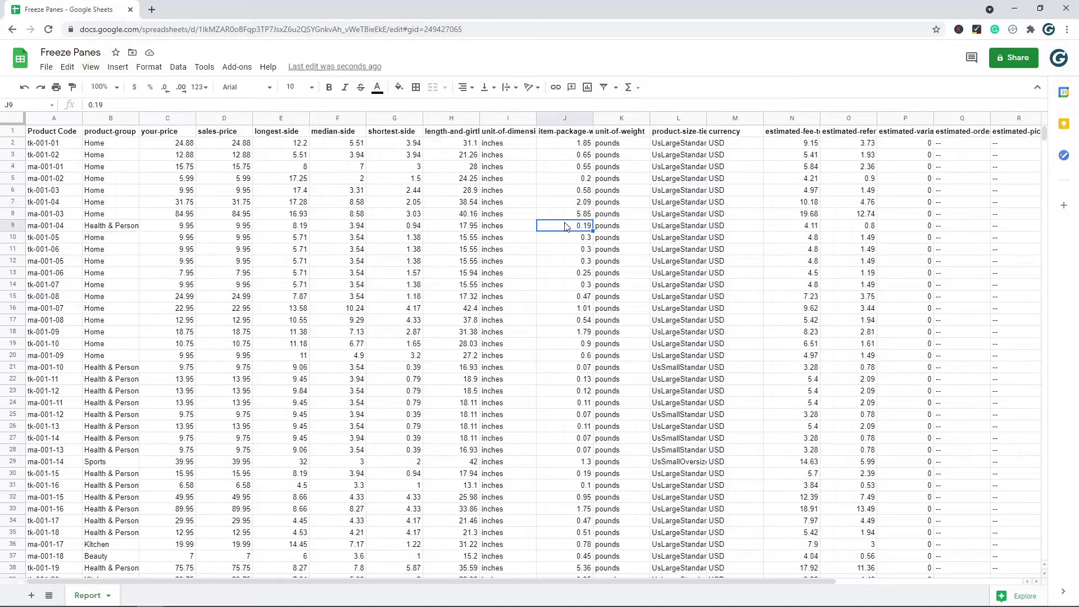
click(351, 322)
click(90, 68)
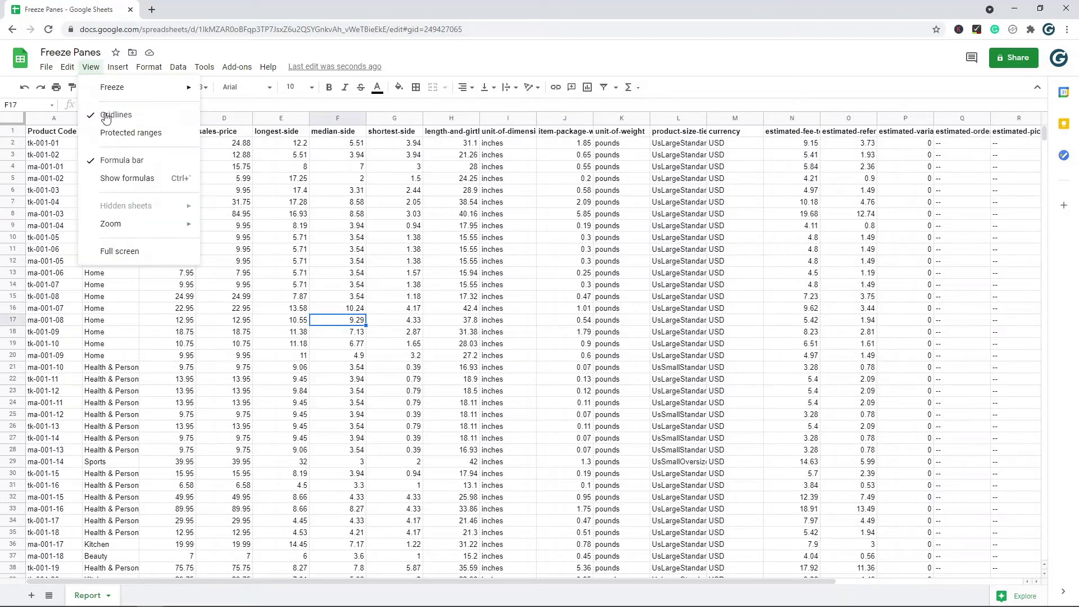
mouse_move(154, 89)
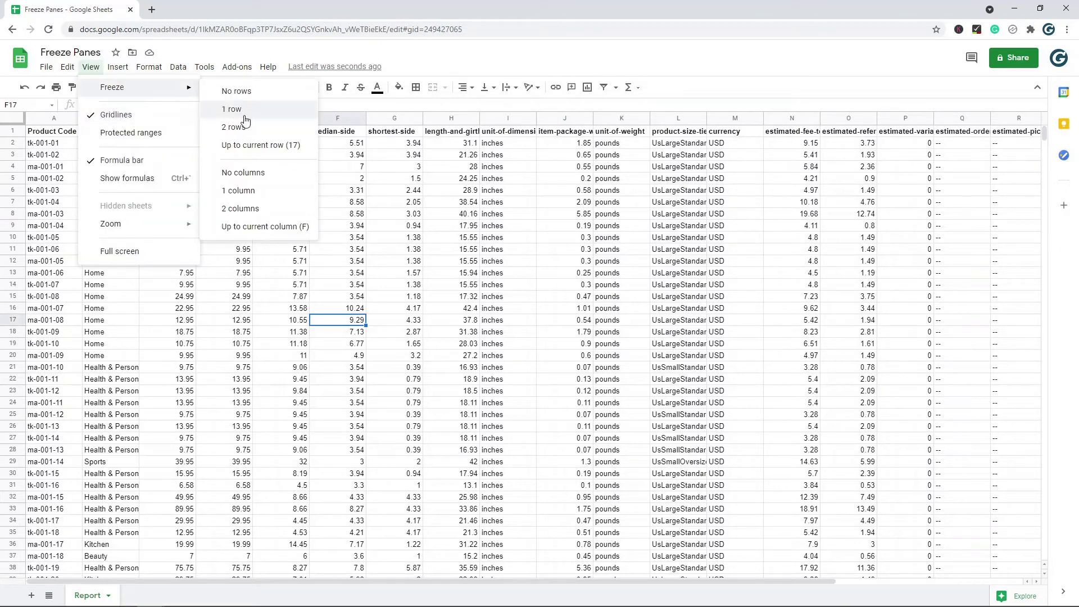
click(233, 109)
scroll(214, 208, down, 5)
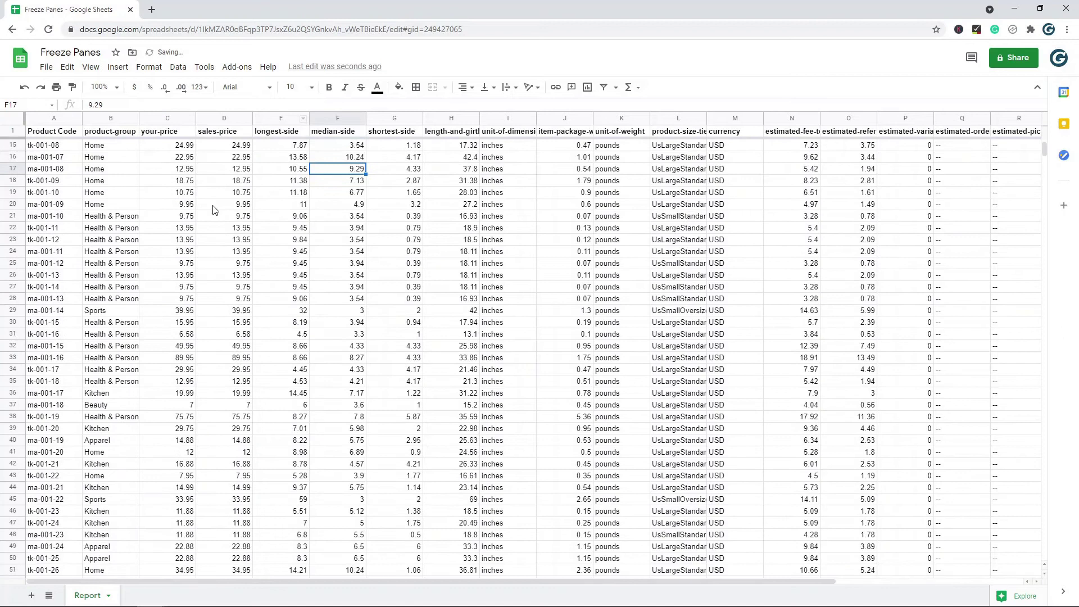
scroll(220, 207, up, 5)
click(90, 68)
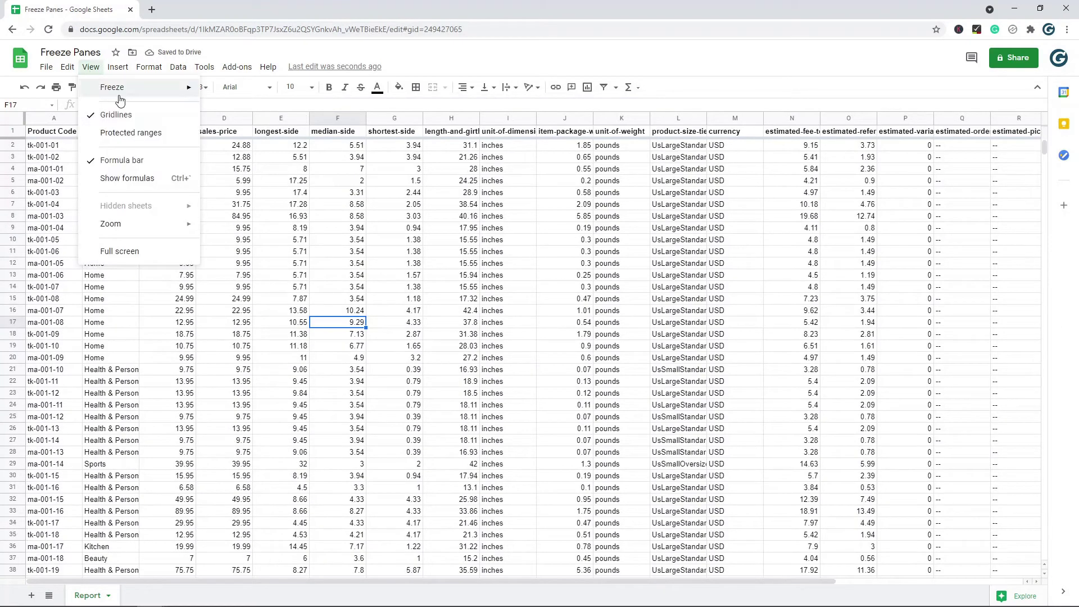
click(236, 122)
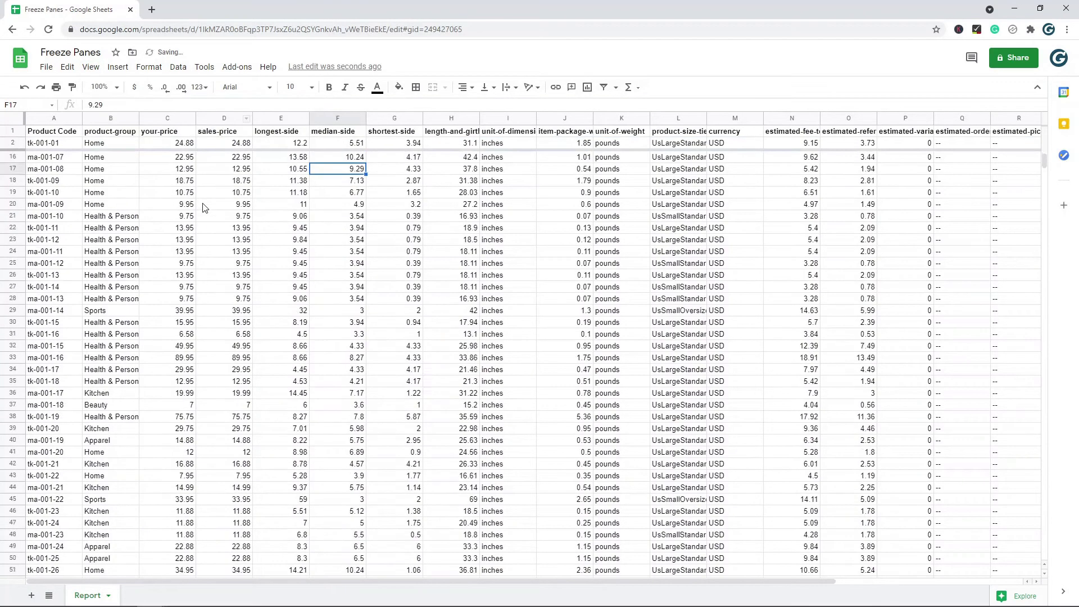
click(100, 71)
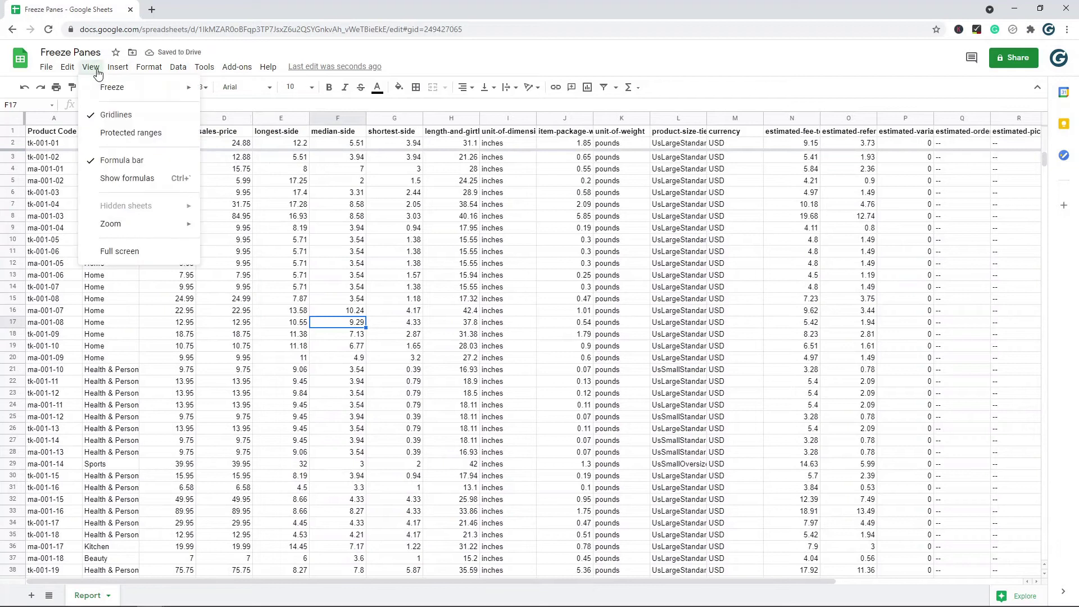
mouse_move(101, 86)
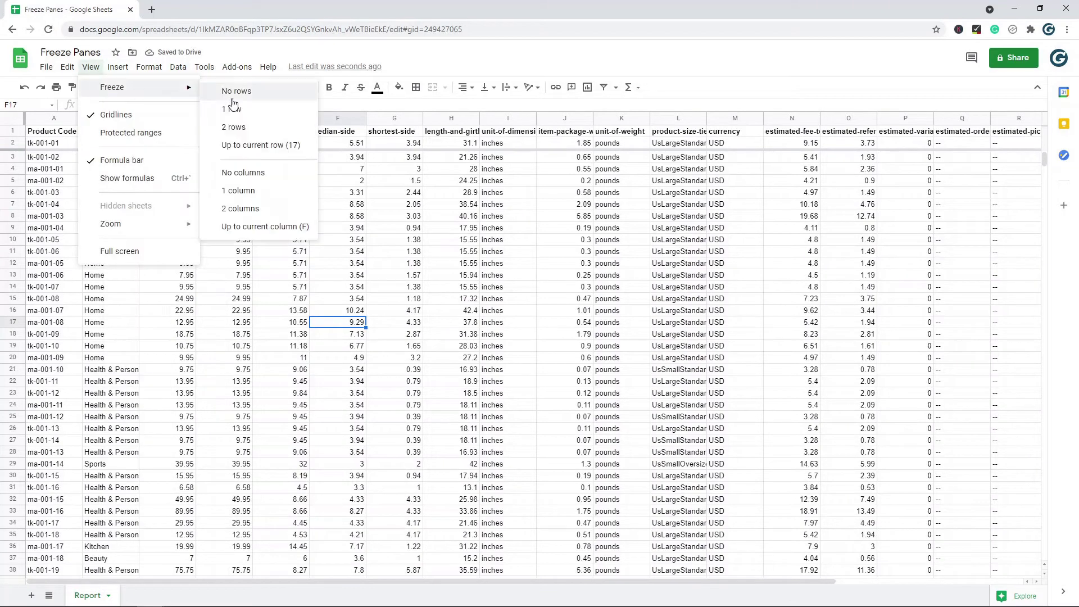
click(236, 89)
click(91, 68)
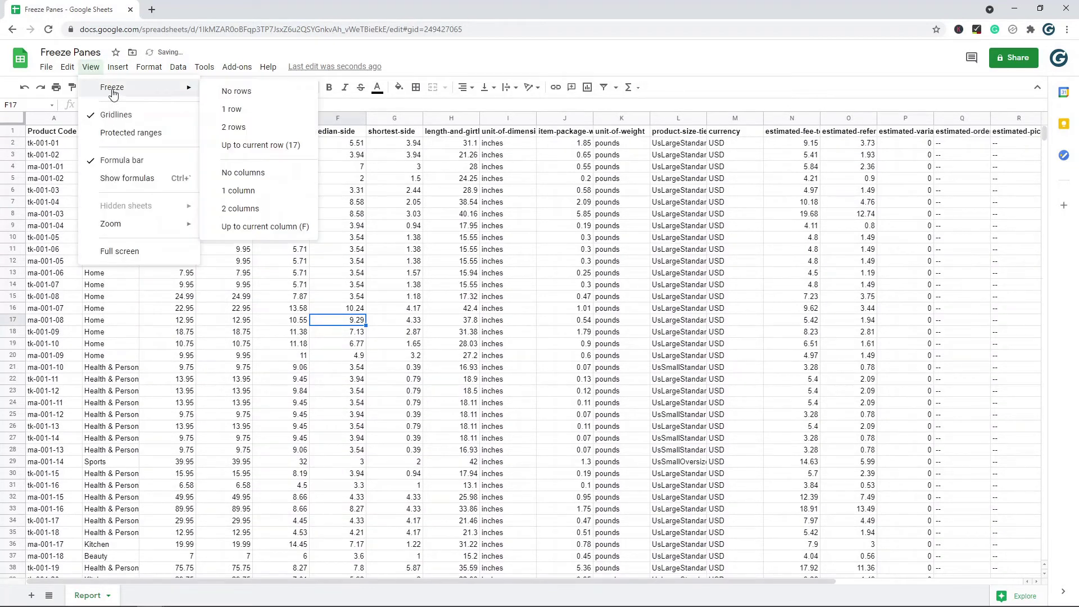
click(242, 193)
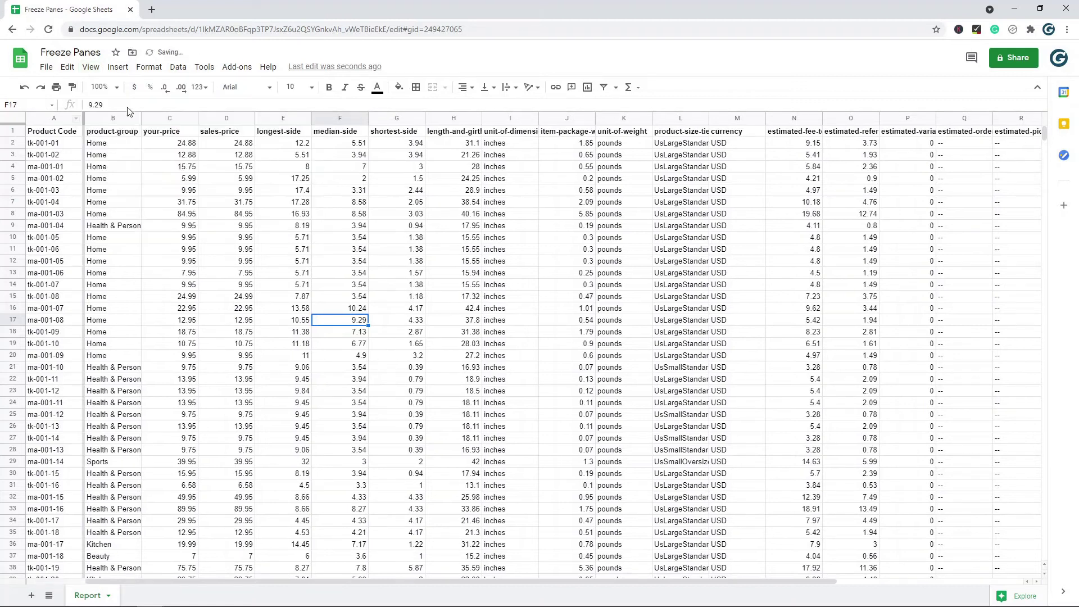
click(91, 67)
mouse_move(112, 87)
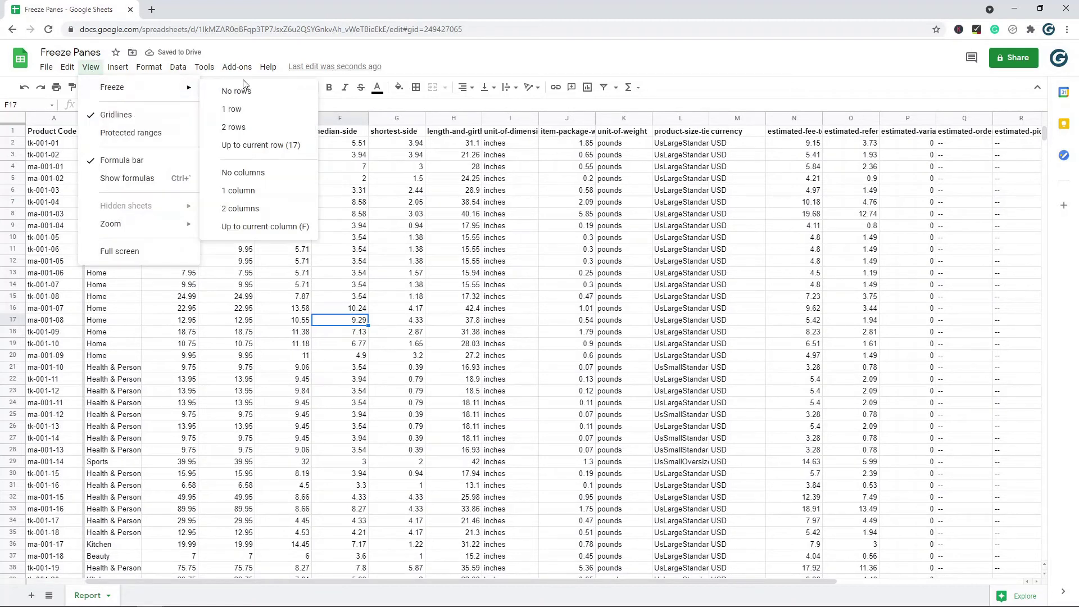
click(241, 209)
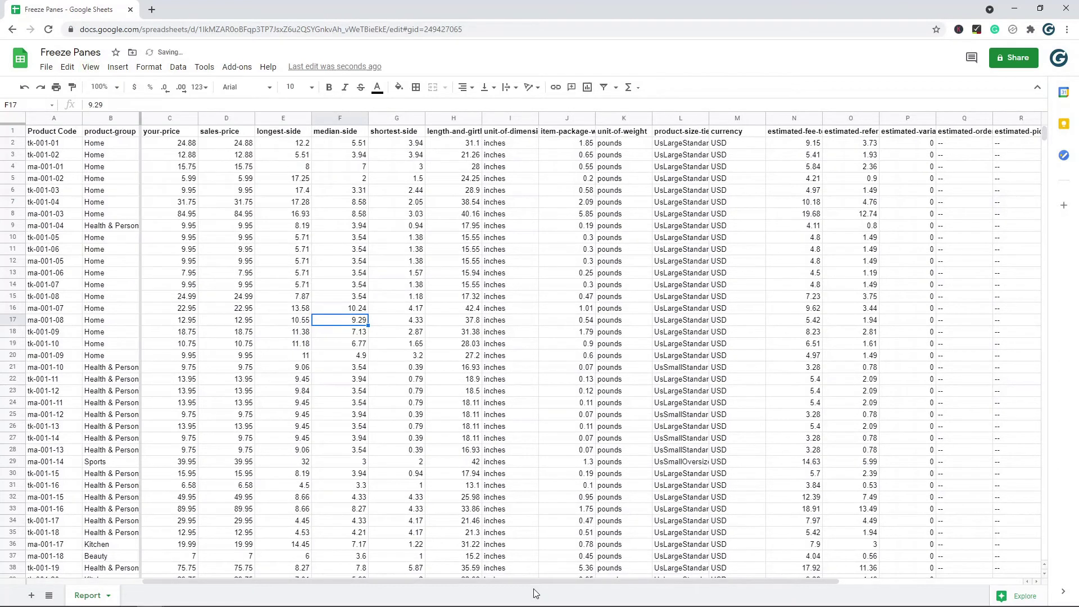
click(91, 67)
mouse_move(112, 87)
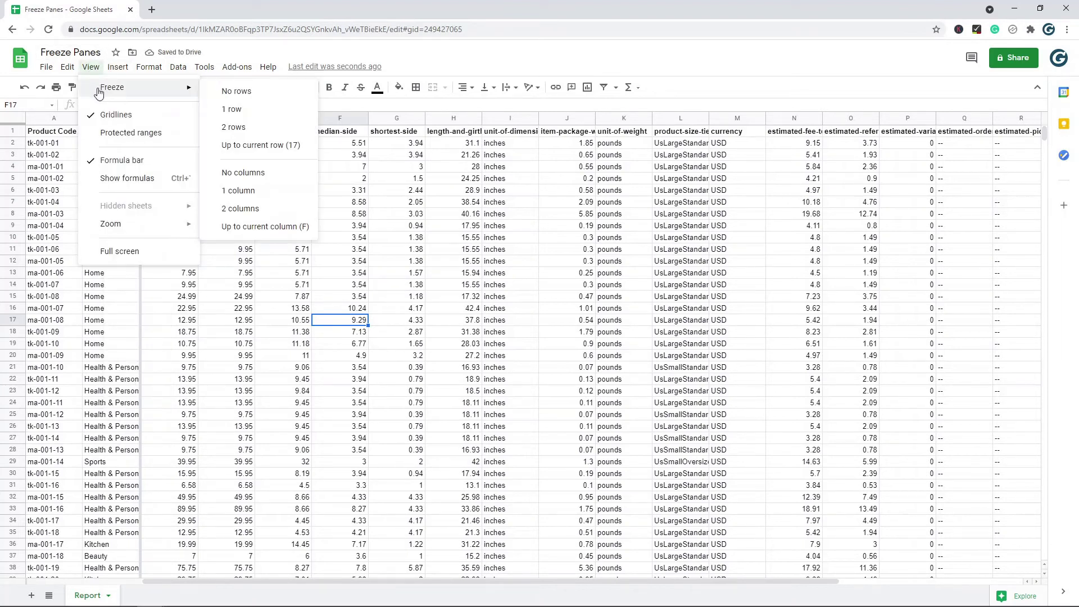
click(255, 179)
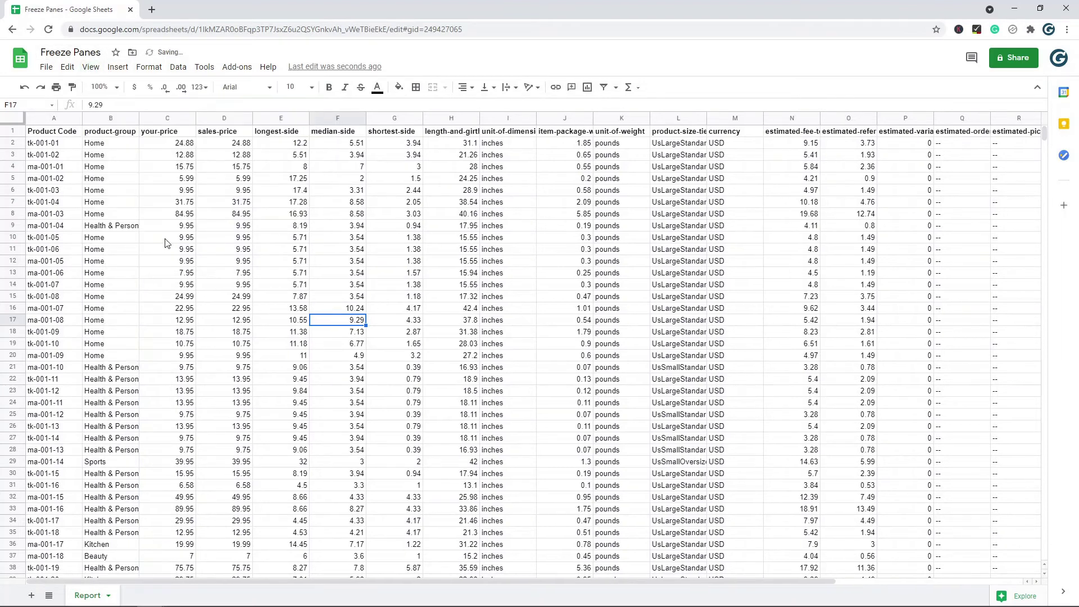
Look over the freeze options, then pick cell C5 as the freeze corner.
click(179, 192)
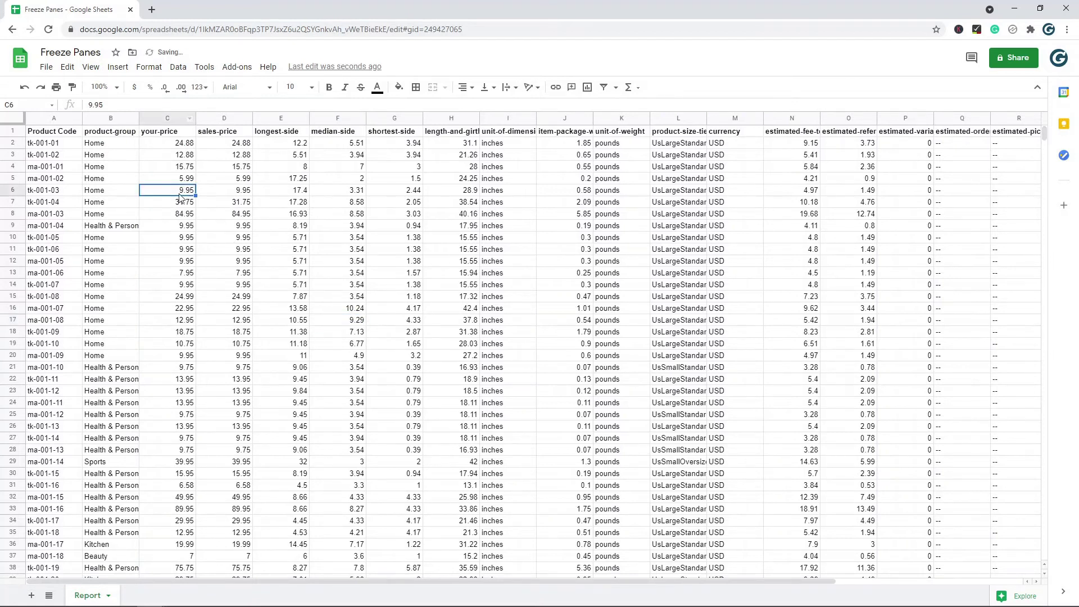
click(91, 67)
mouse_move(113, 89)
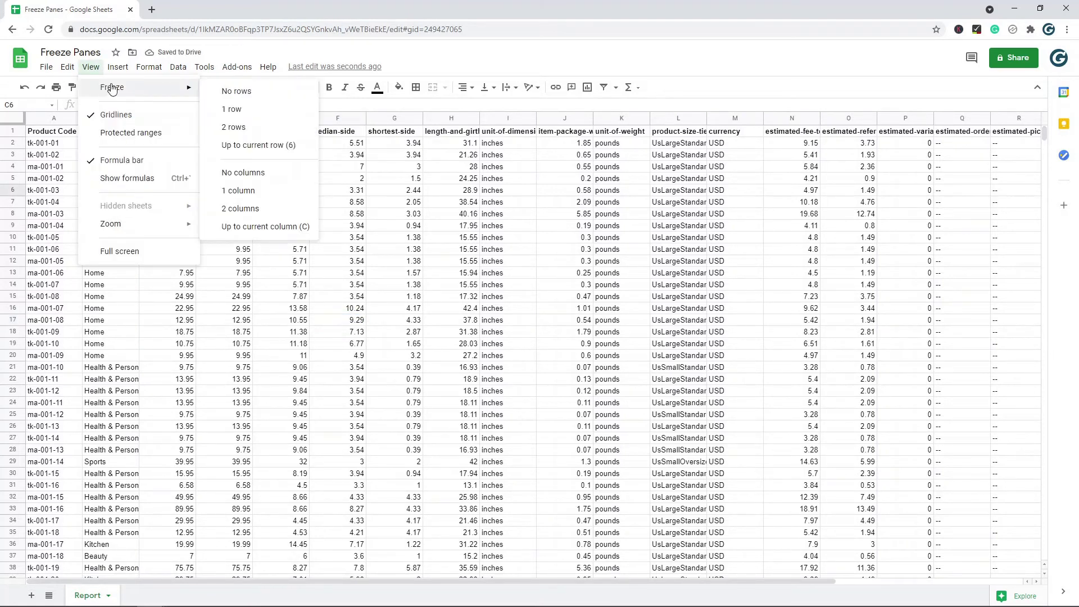
click(555, 277)
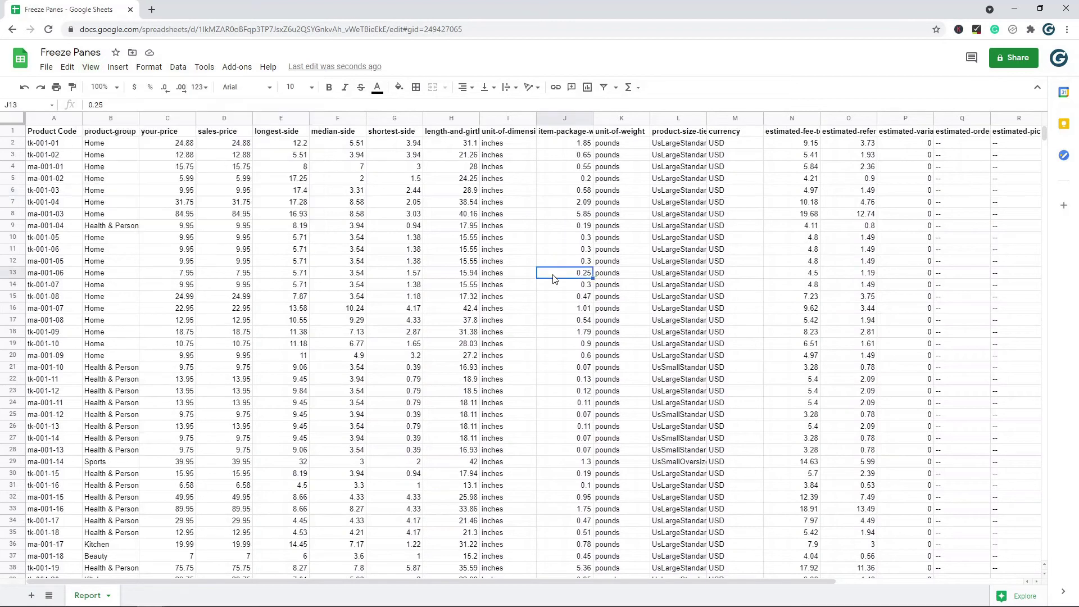
click(211, 228)
click(234, 391)
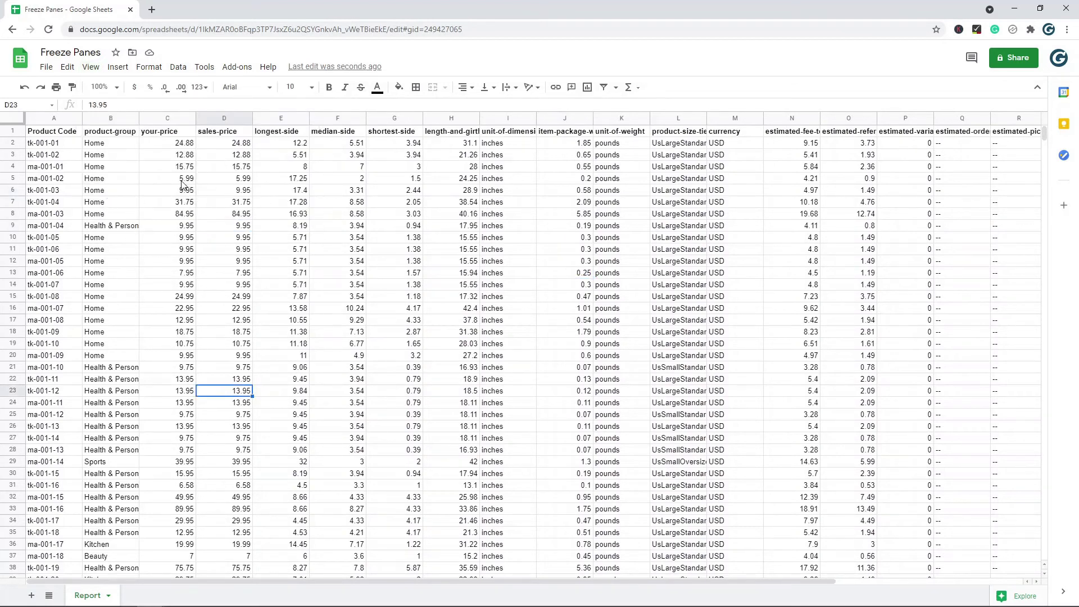
click(182, 183)
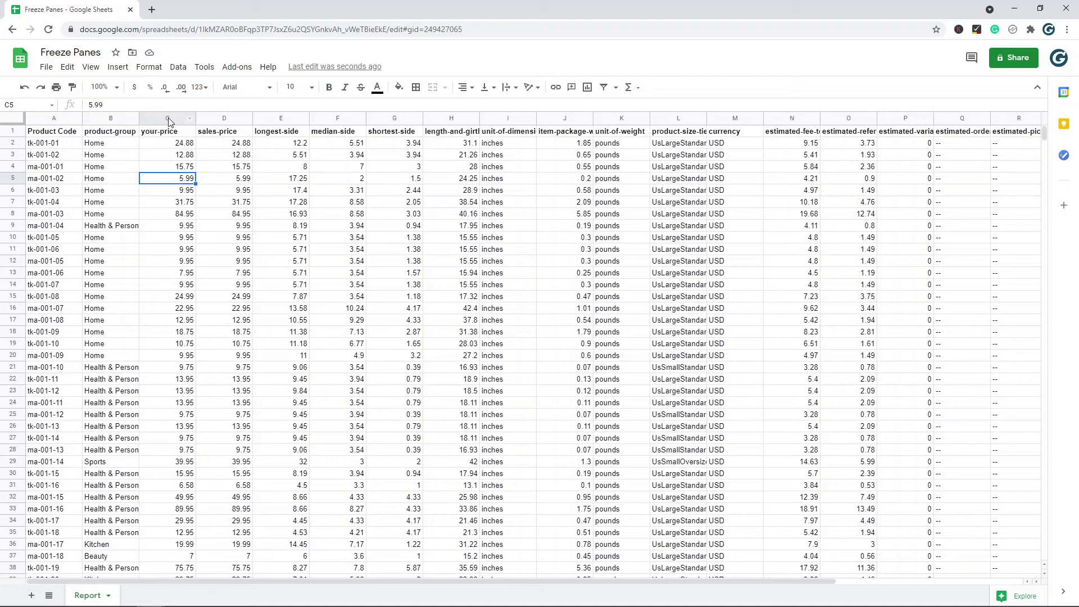
Freeze rows 1 through 5 with Up to current row (5) and scroll to check.
click(91, 67)
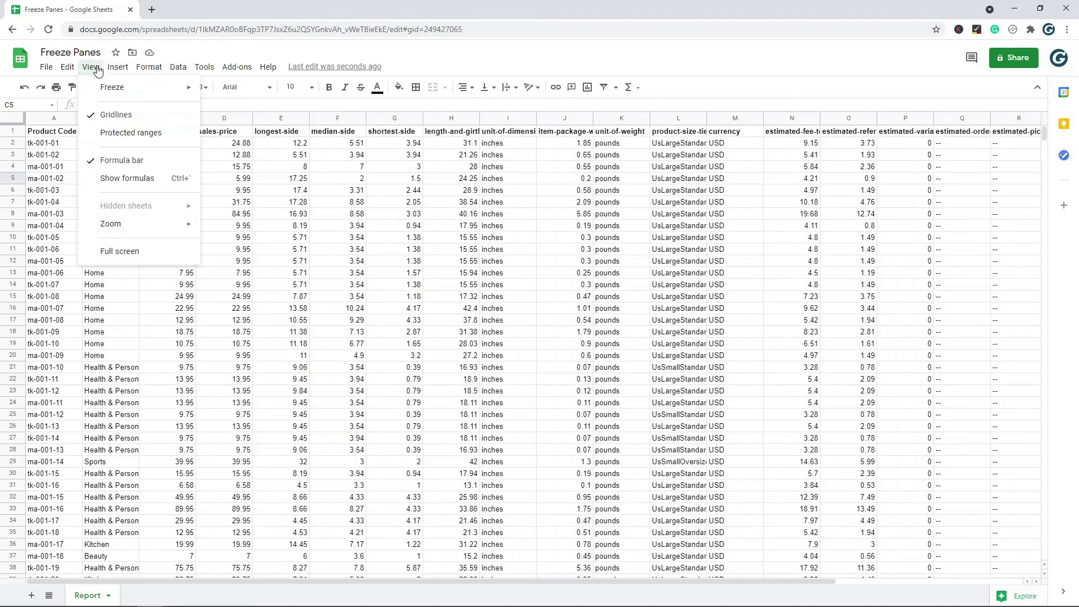
mouse_move(127, 88)
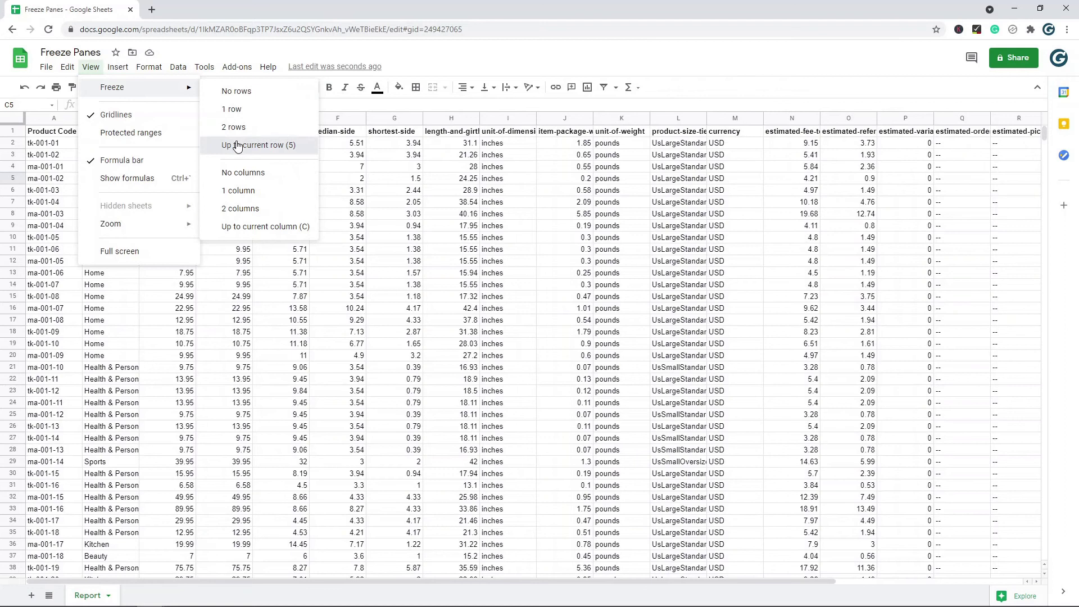
click(278, 145)
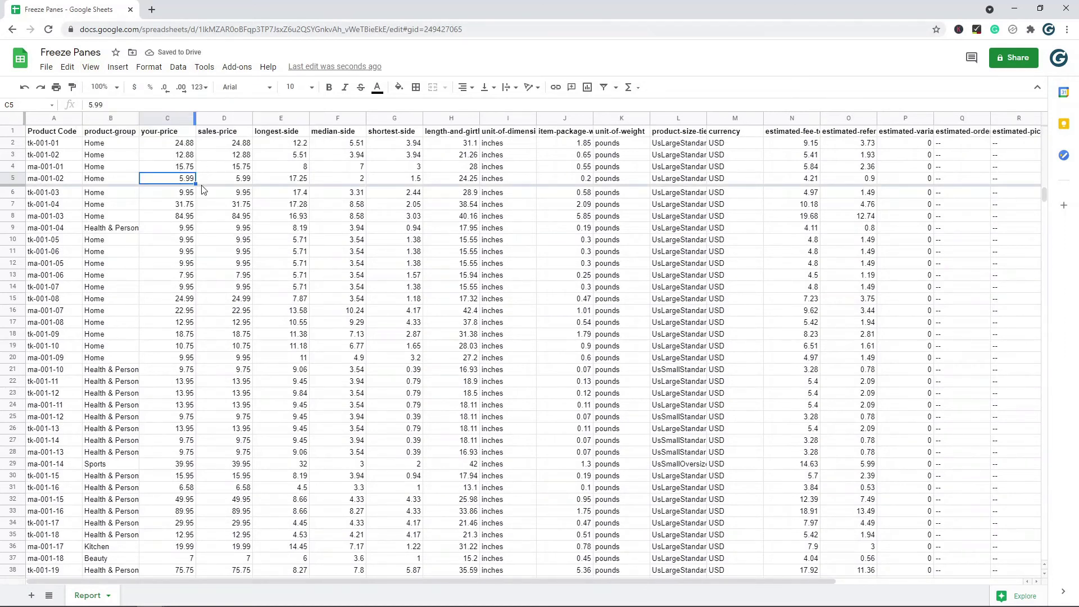
scroll(200, 248, down, 1)
scroll(194, 241, up, 1)
Freeze columns A through C with Up to current column (C), then scroll right to verify.
click(91, 67)
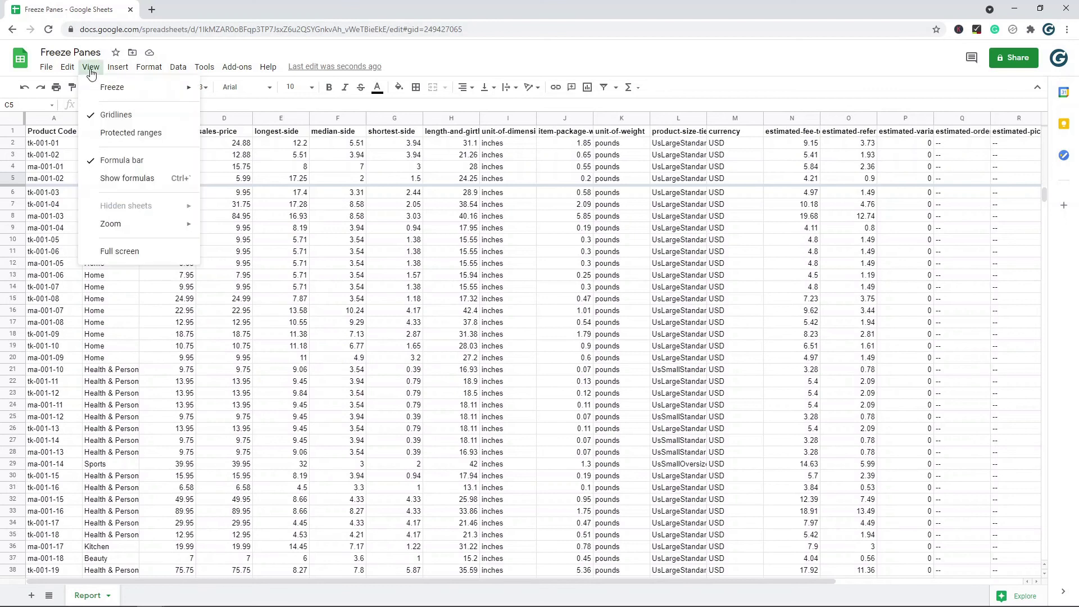
mouse_move(124, 89)
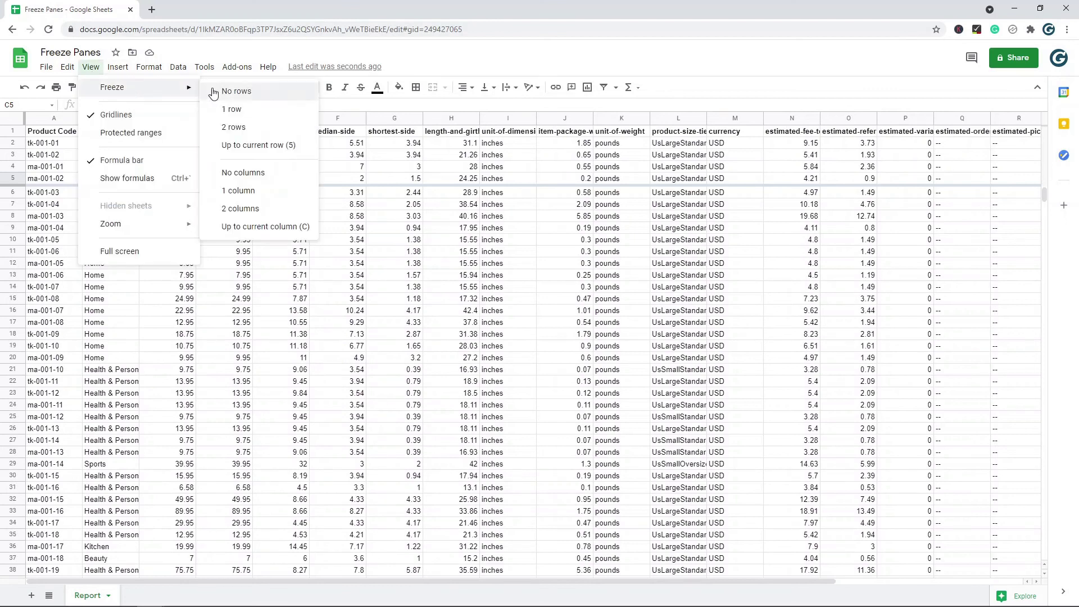
click(267, 227)
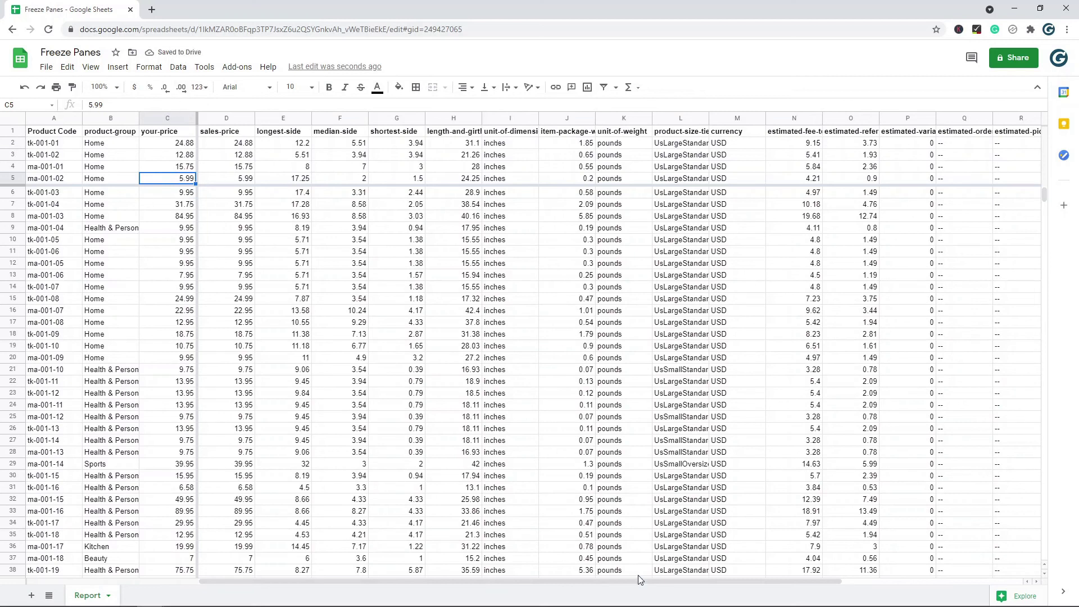
drag(638, 580, 380, 489)
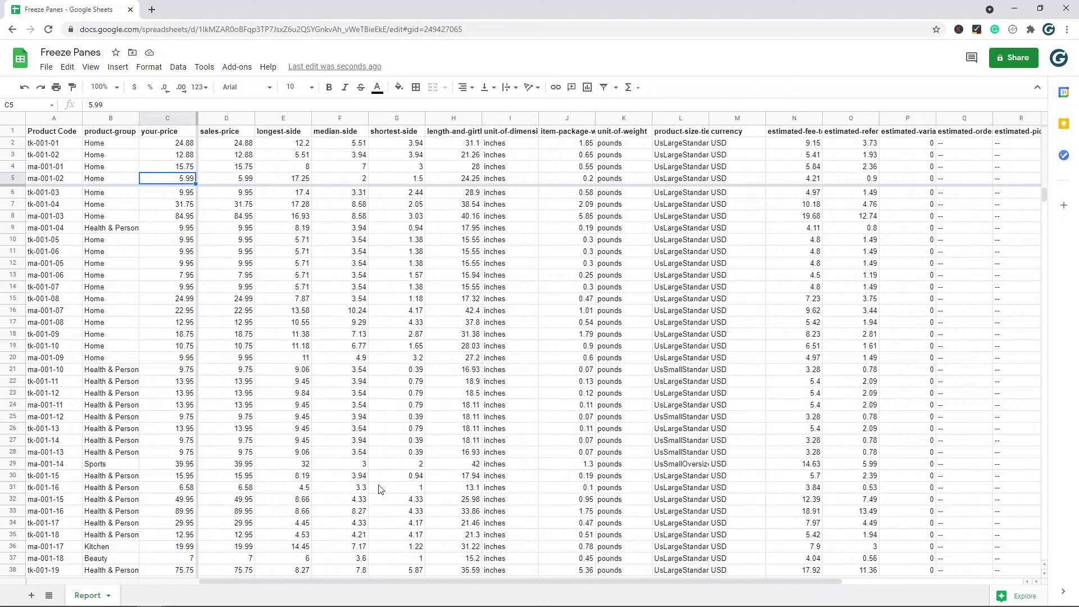